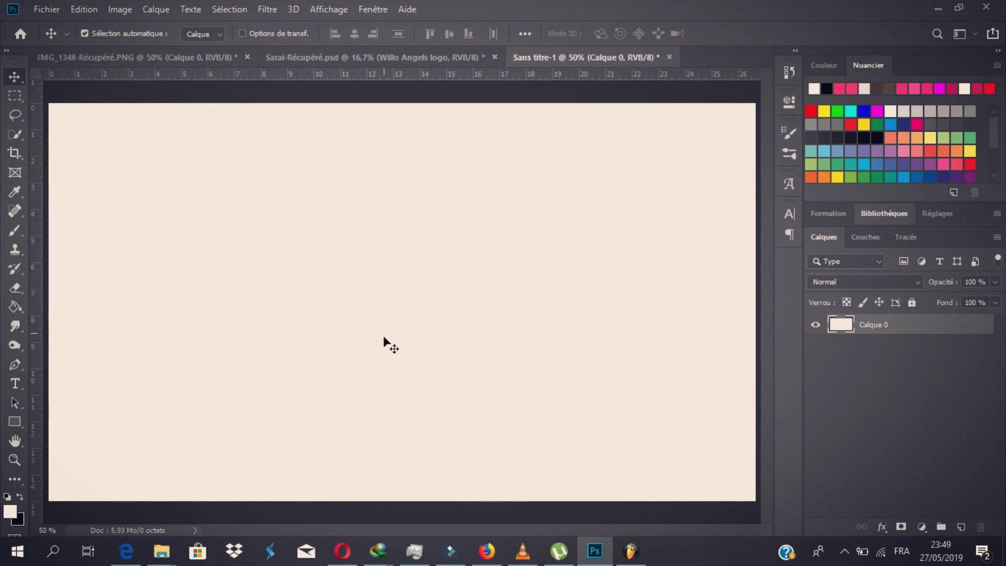
Embed the apple and knife images, and move the knife up so its blade tip overlaps the apple's upper right.
left_click(46, 9)
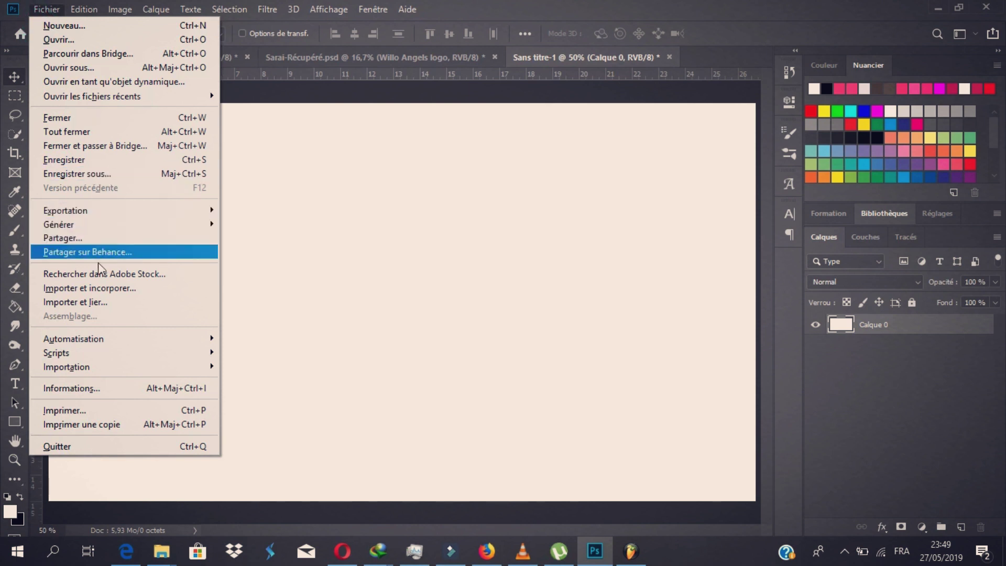
left_click(100, 286)
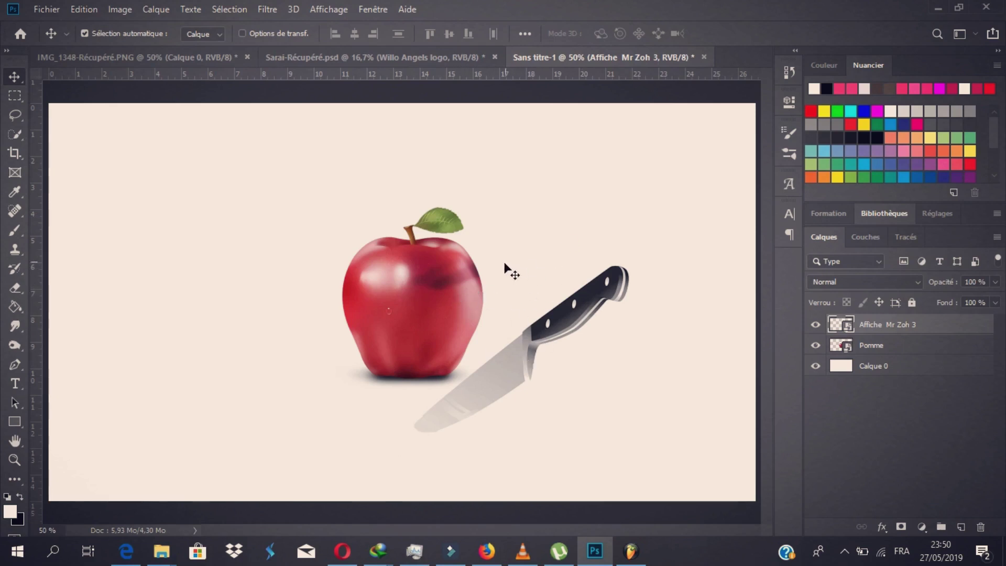
left_click(455, 320)
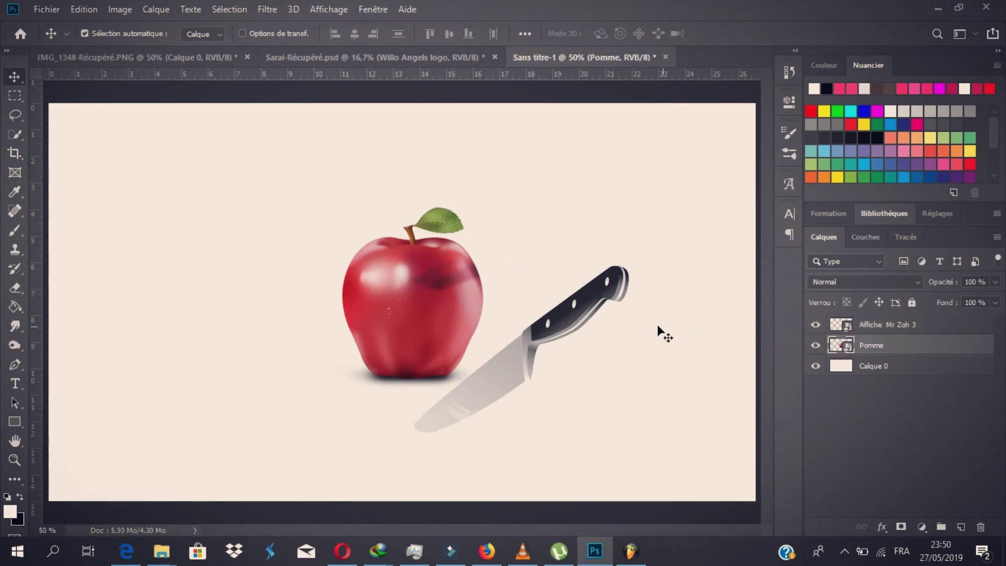
left_click(575, 309)
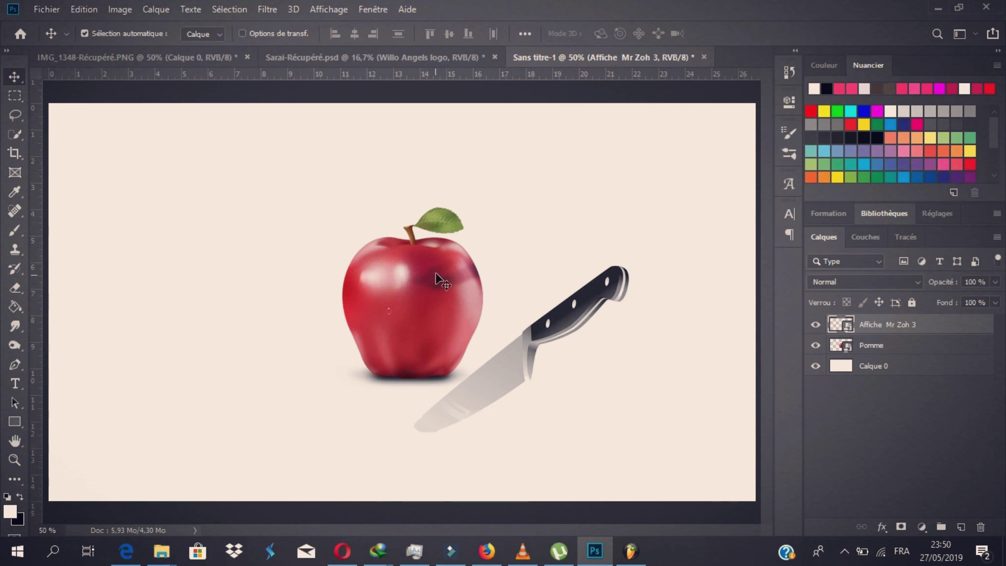
left_click_drag(498, 395, 497, 252)
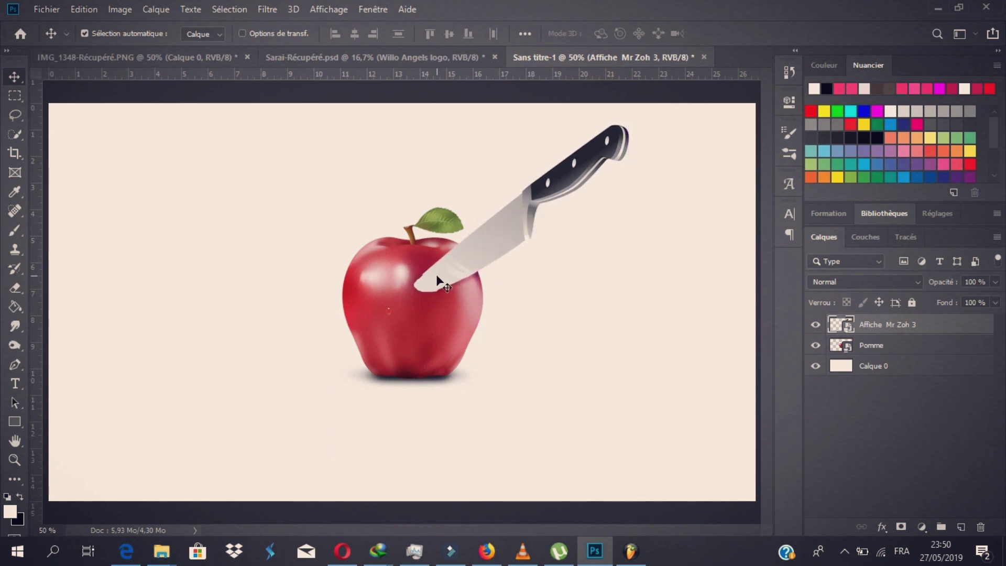
Embed the Sang sur pomme image and place its blood stain on the apple at the knife's tip.
left_click(53, 10)
left_click(156, 284)
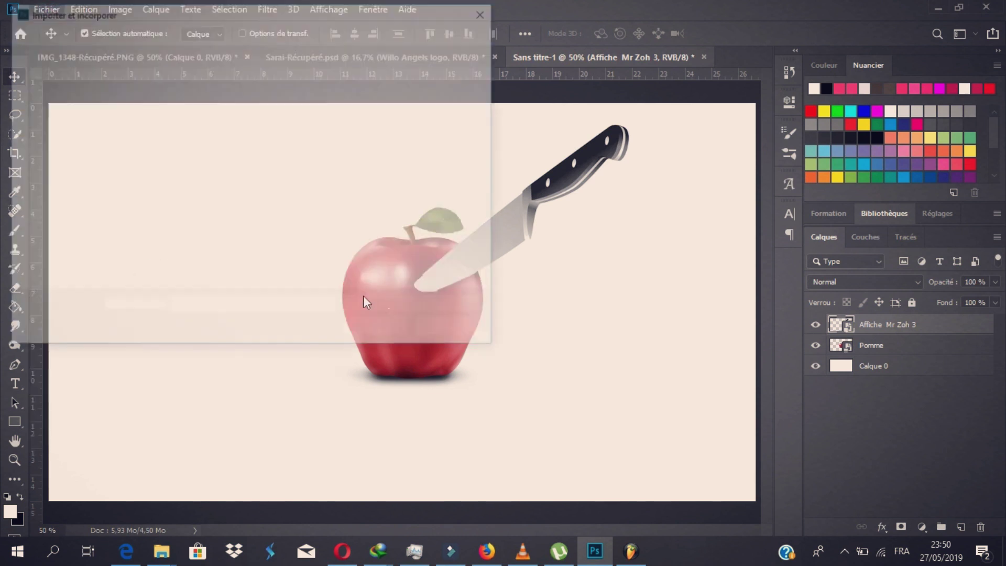
left_click(189, 189)
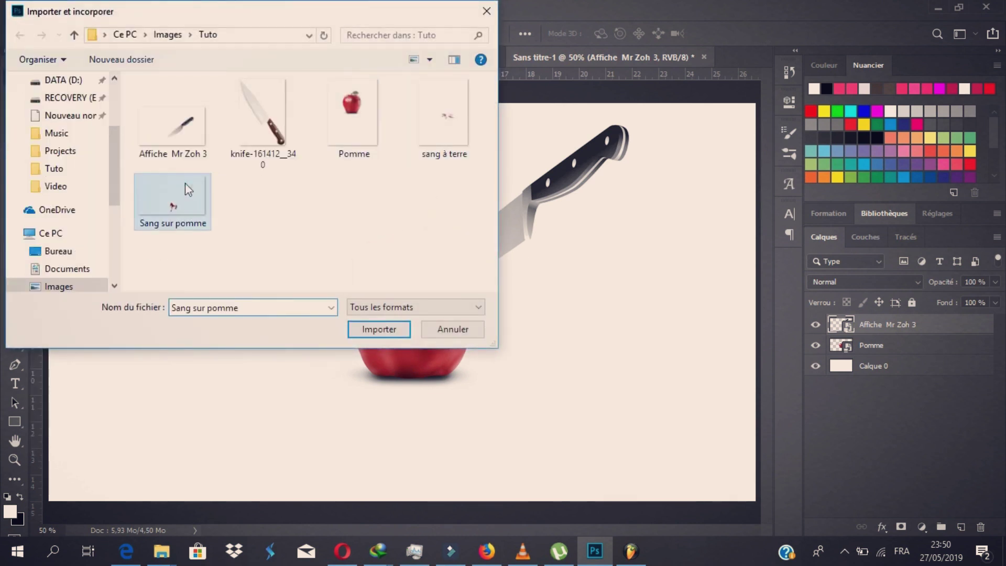
double_click(189, 190)
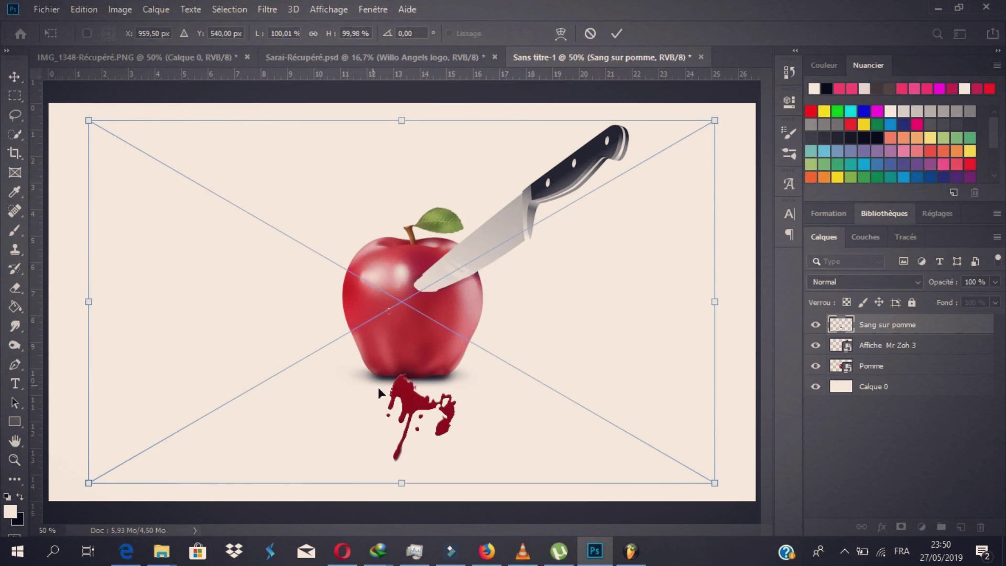
left_click_drag(381, 393, 418, 312)
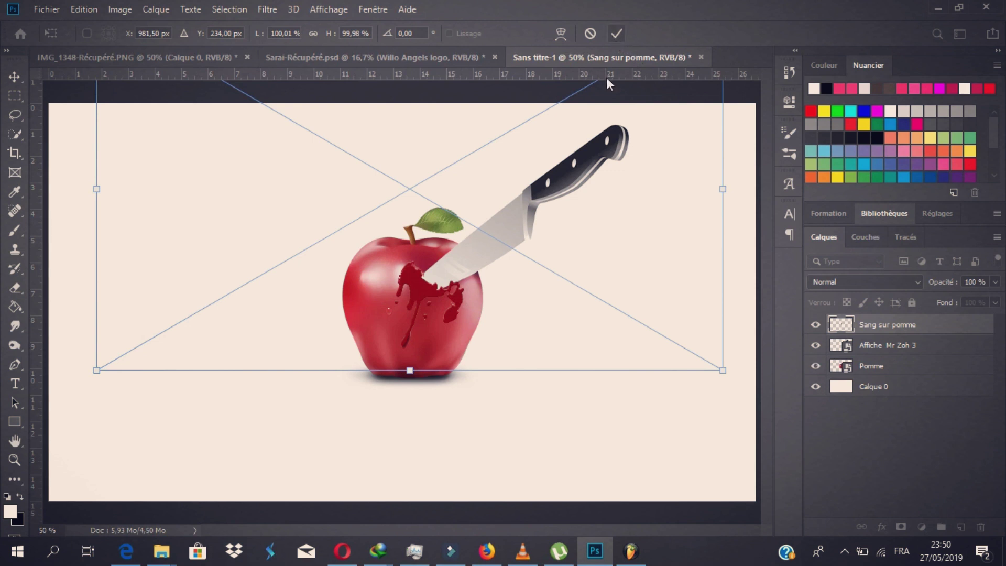
left_click(617, 34)
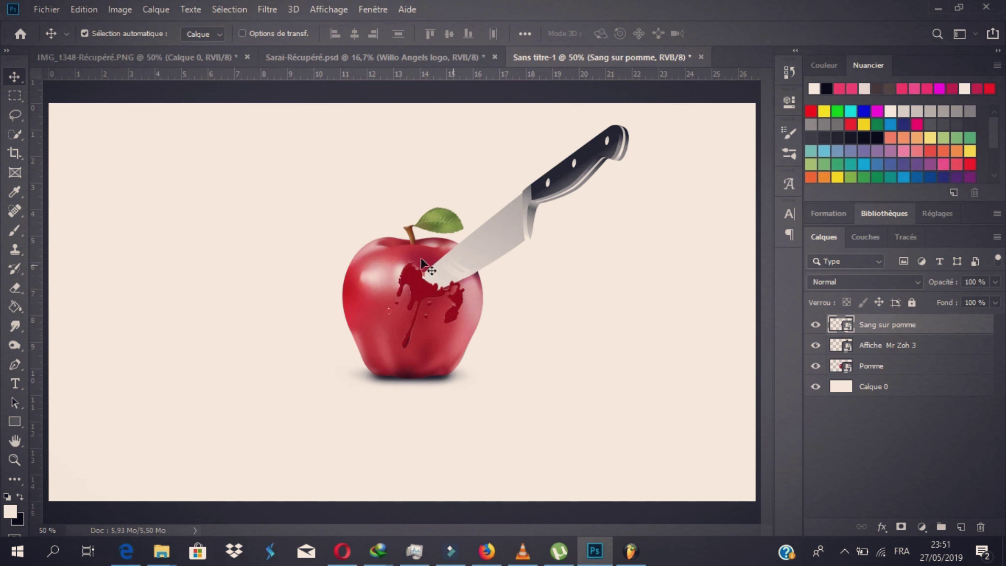
Rasterize the knife layer and move the knife clear of the apple, to its right.
left_click_drag(411, 287, 412, 287)
left_click_drag(474, 259, 488, 272)
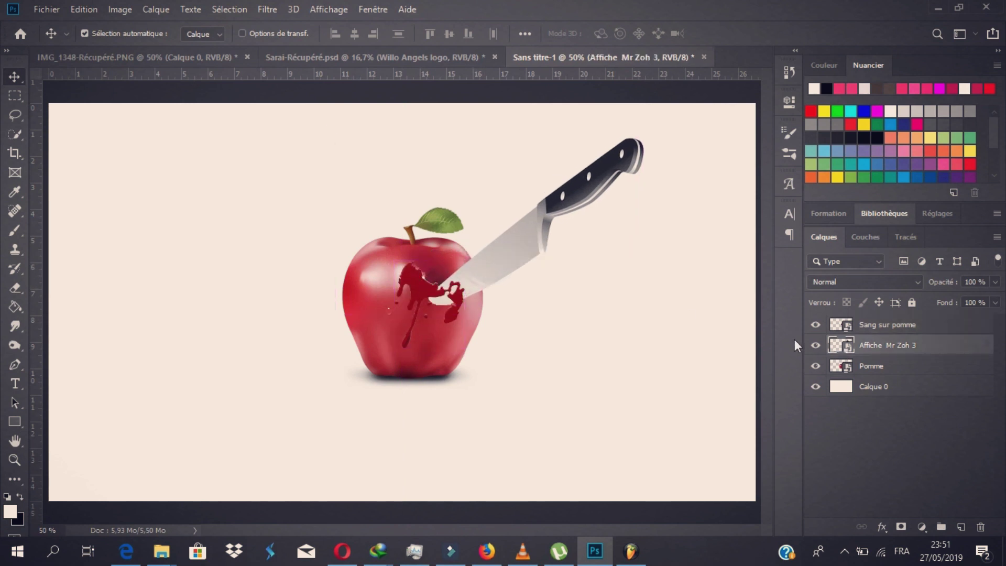
right_click(913, 345)
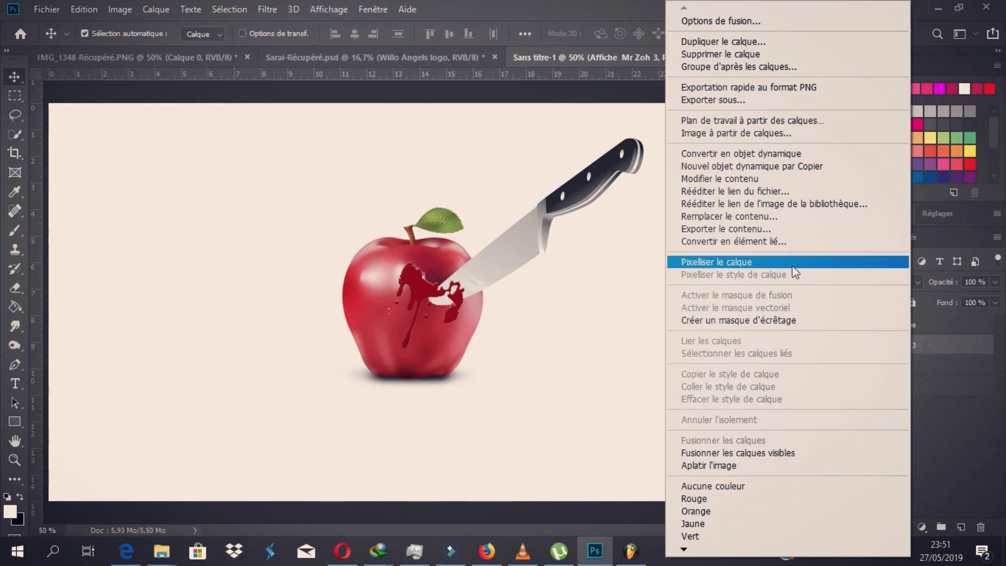
left_click(794, 265)
left_click_drag(532, 253, 608, 242)
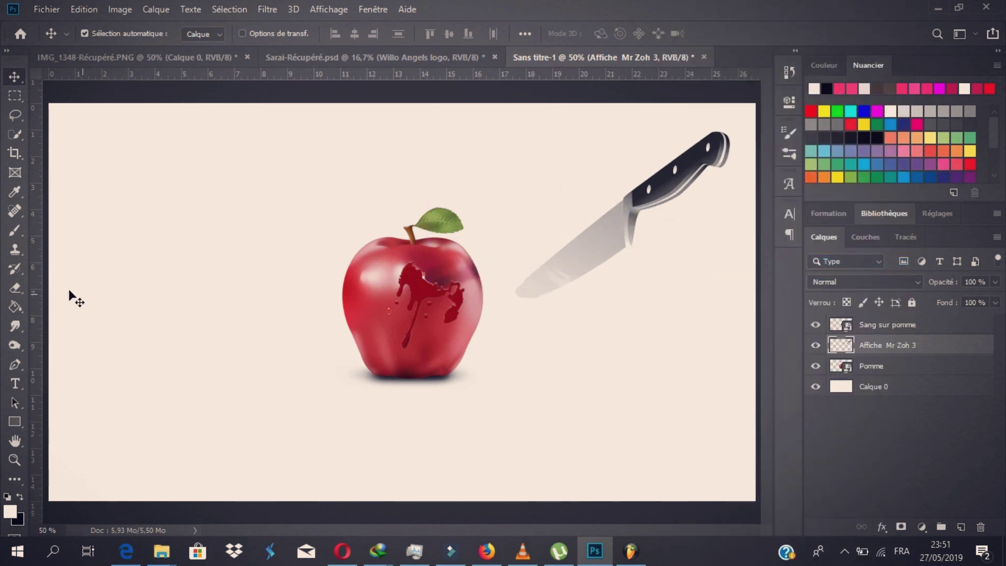
Erase the tip of the knife blade with a 34 px Arrondi net eraser at 100% hardness.
left_click(14, 287)
left_click(106, 34)
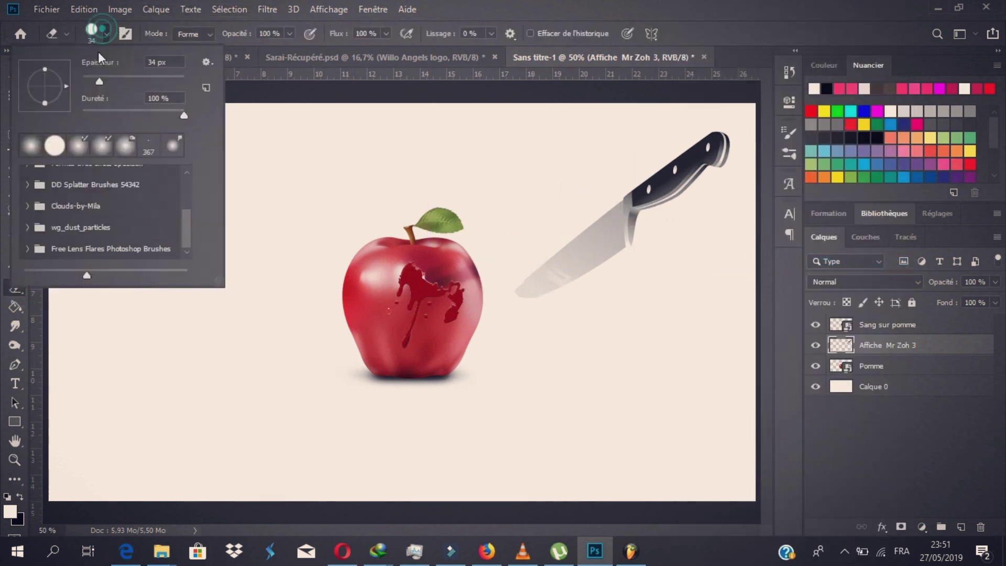
left_click(189, 226)
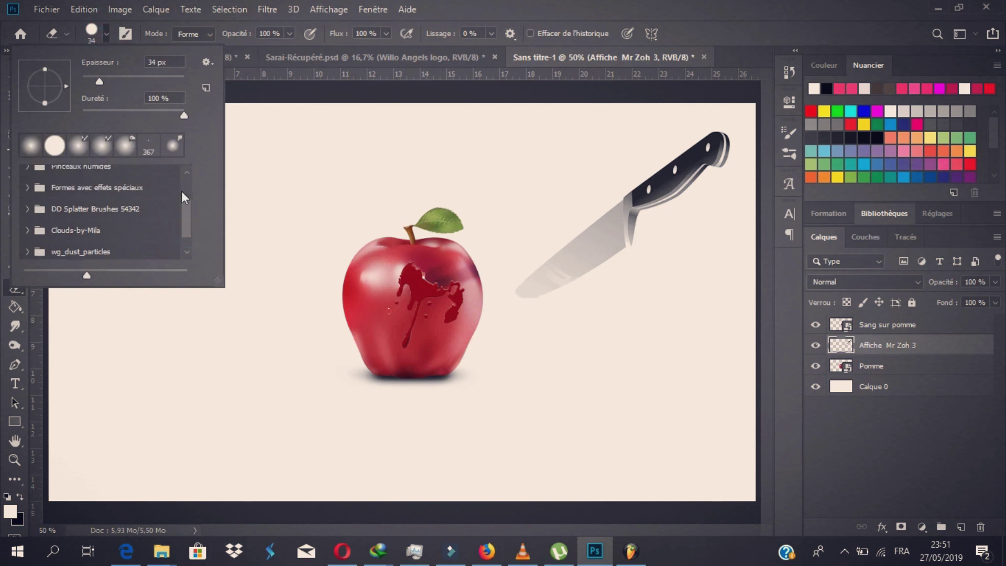
scroll(183, 192, "up", 3)
left_click(29, 176)
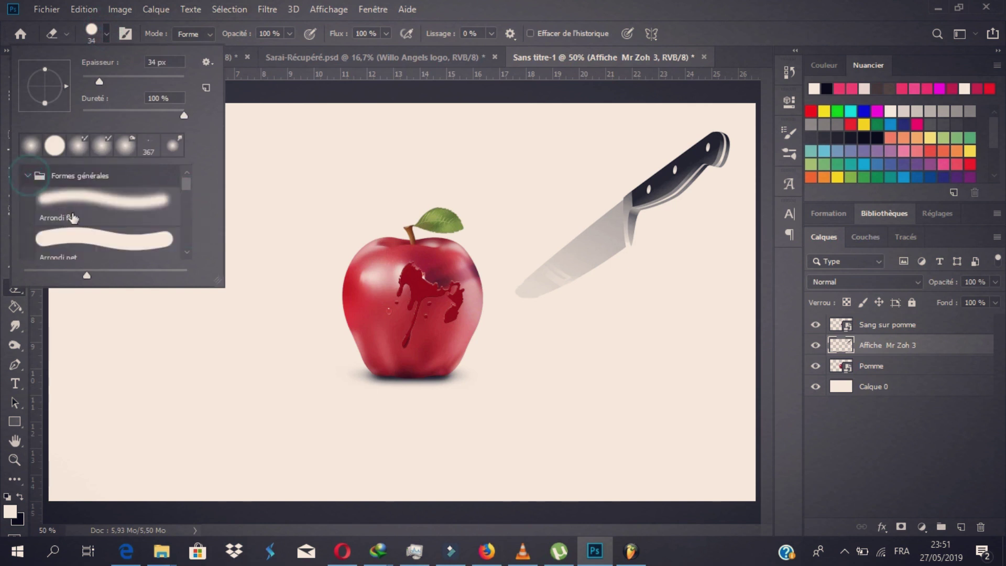
left_click(86, 232)
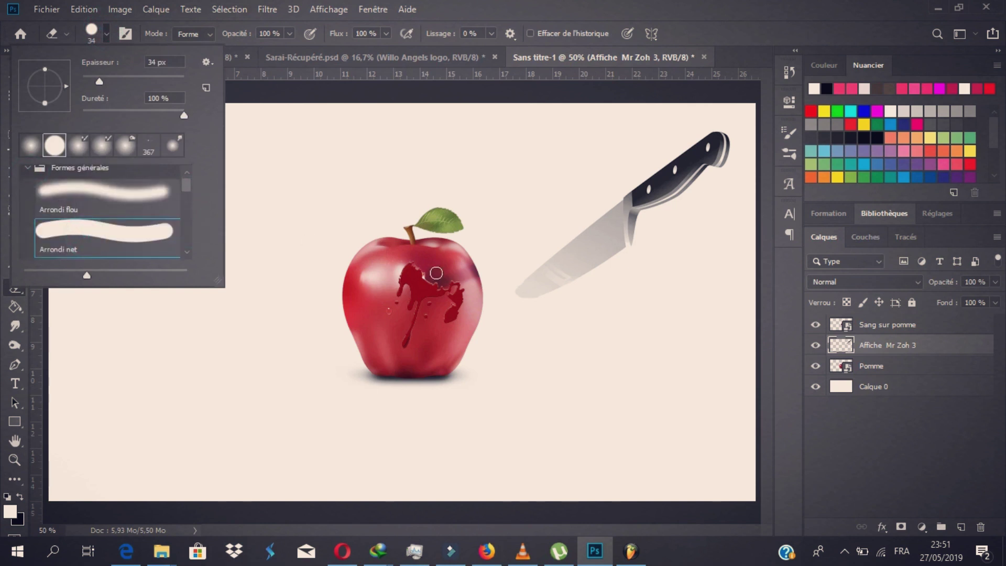
left_click(521, 285)
mouse_move(523, 278)
left_mouse_down()
mouse_move(561, 302)
mouse_move(521, 291)
mouse_move(555, 304)
mouse_move(524, 294)
left_mouse_up()
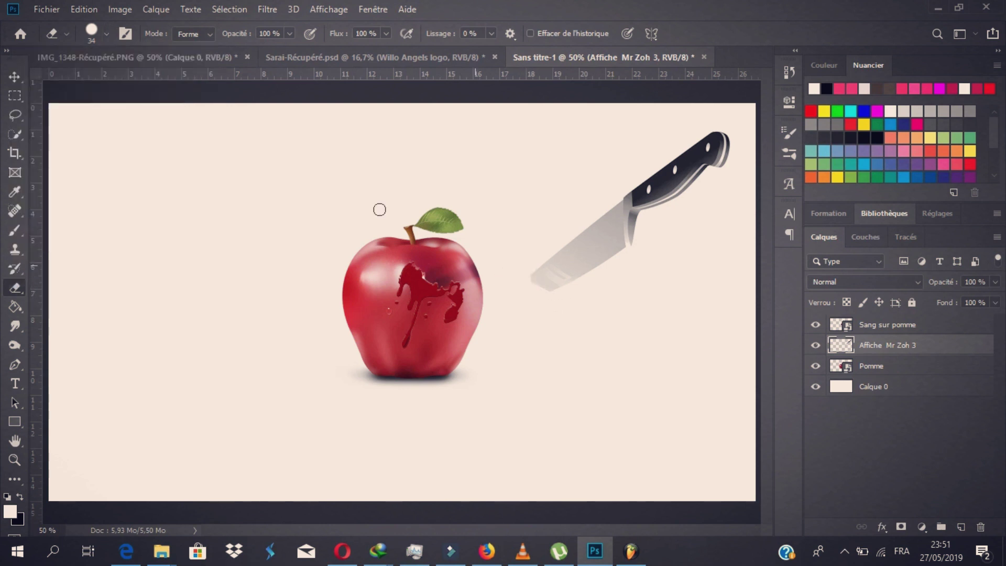
Move the knife back onto the apple so the cut end of its blade meets the blood stain.
left_click(14, 77)
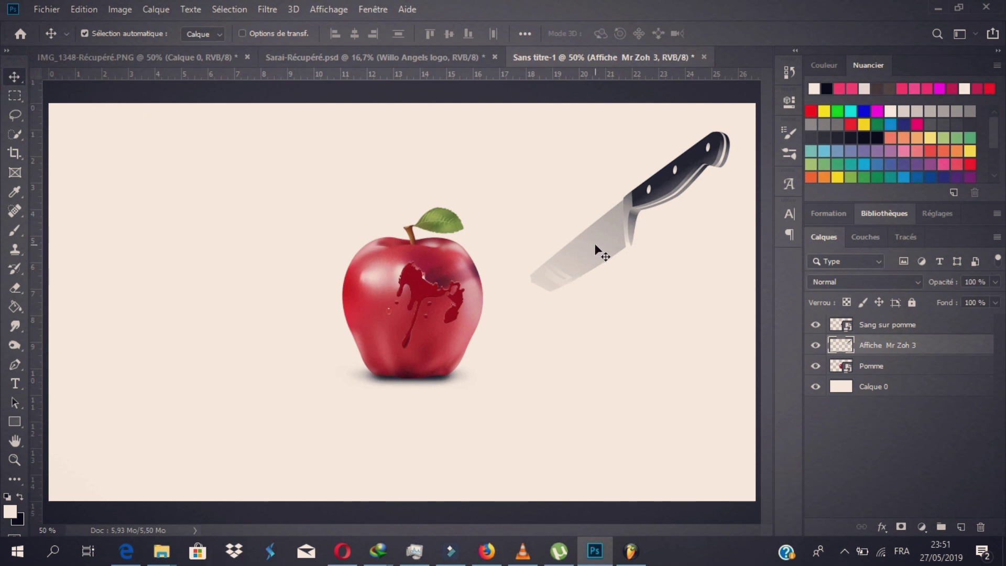
left_click_drag(595, 250, 475, 253)
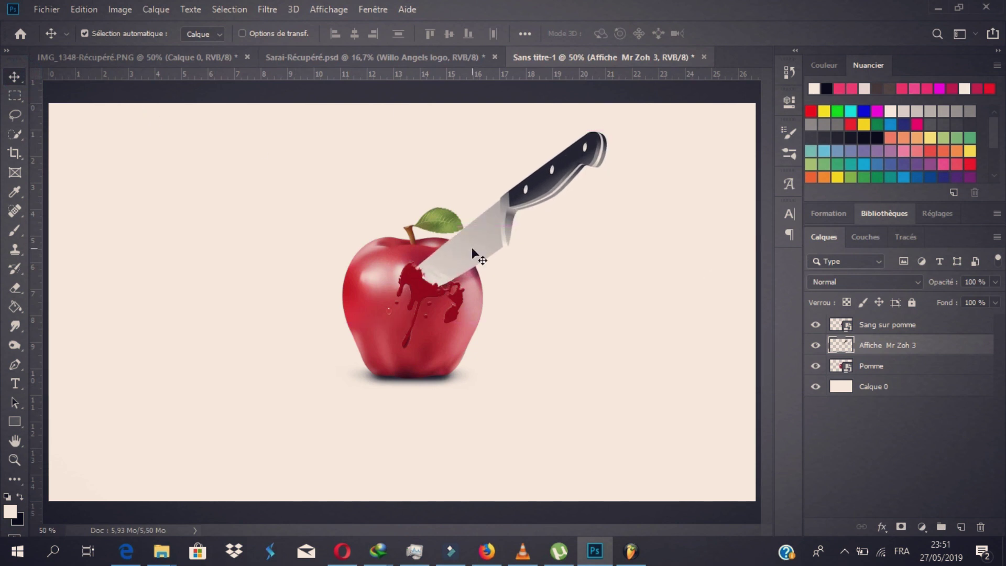
left_click(413, 290)
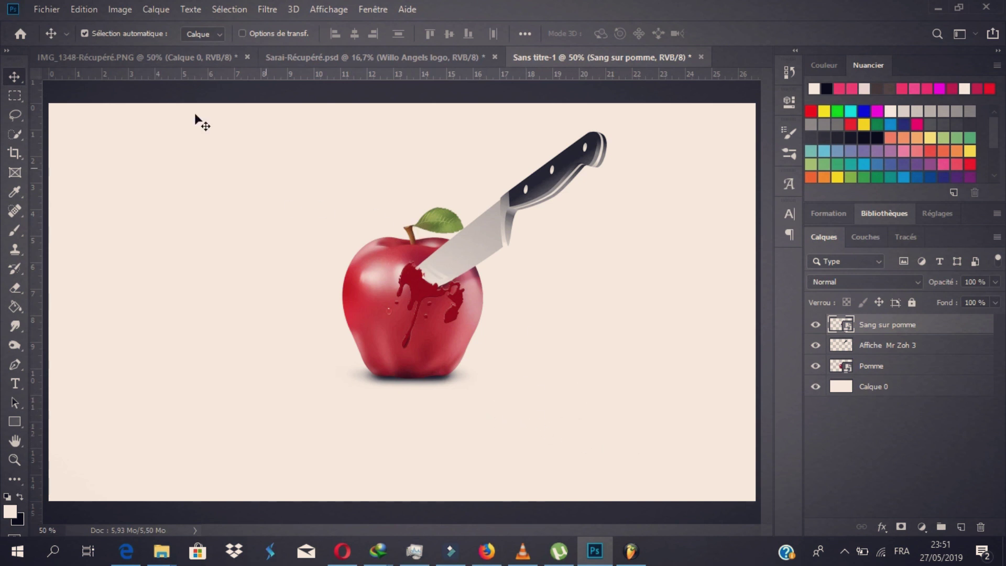
Embed the sang à terre image and place its blood splatter on the ground below and right of the apple.
left_click(47, 9)
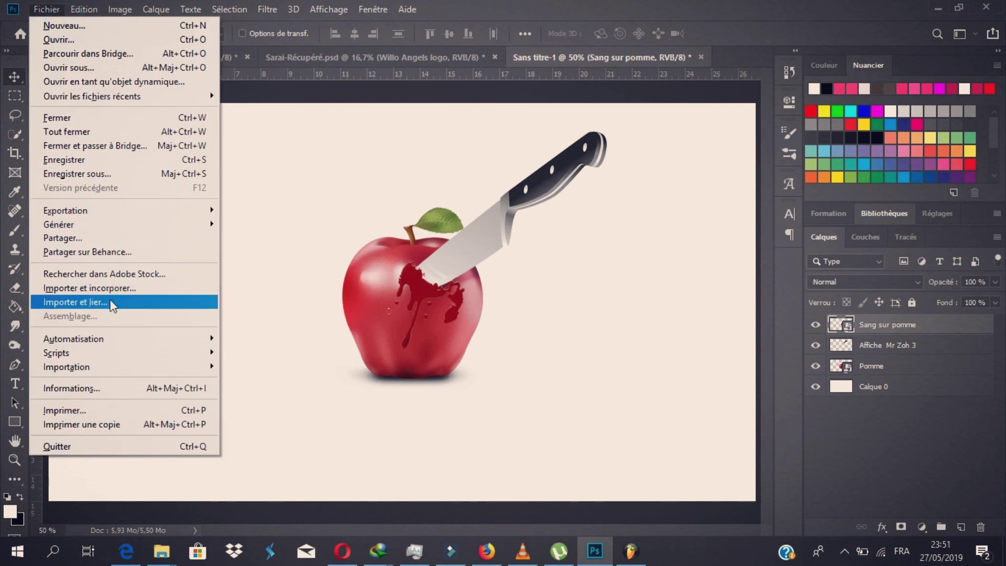
left_click(107, 287)
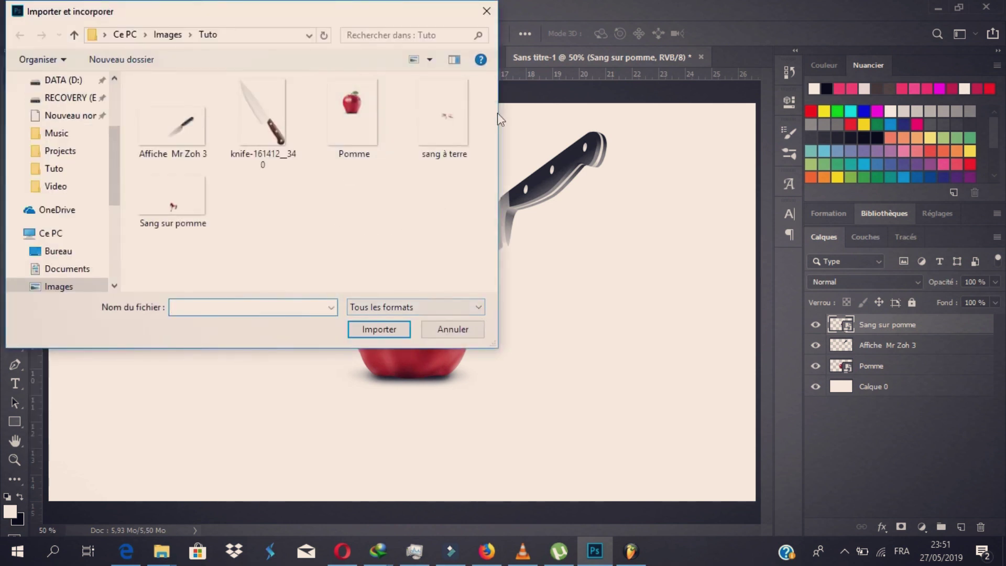
double_click(415, 126)
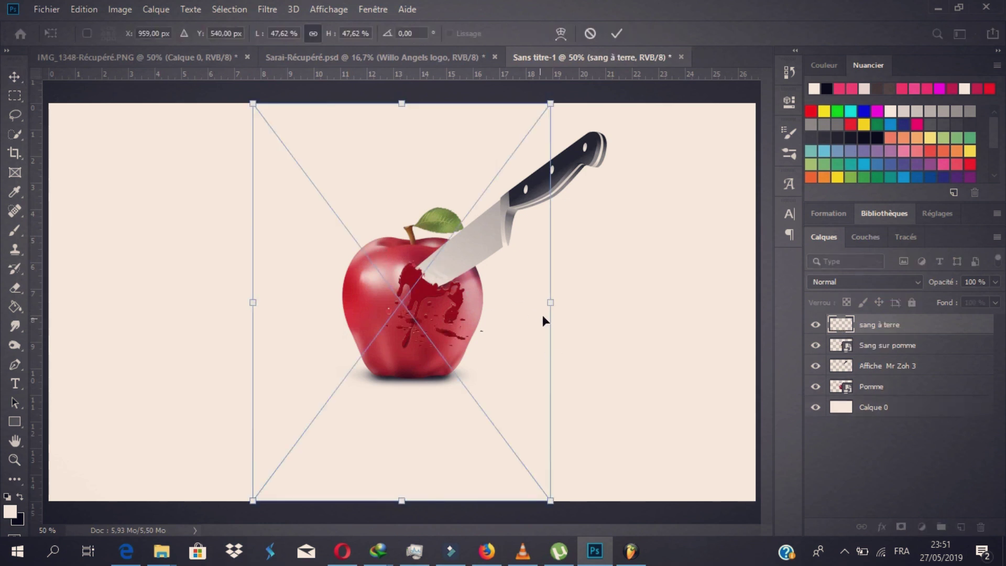
left_click_drag(542, 296, 614, 305)
left_click_drag(525, 324, 566, 410)
left_click(617, 35)
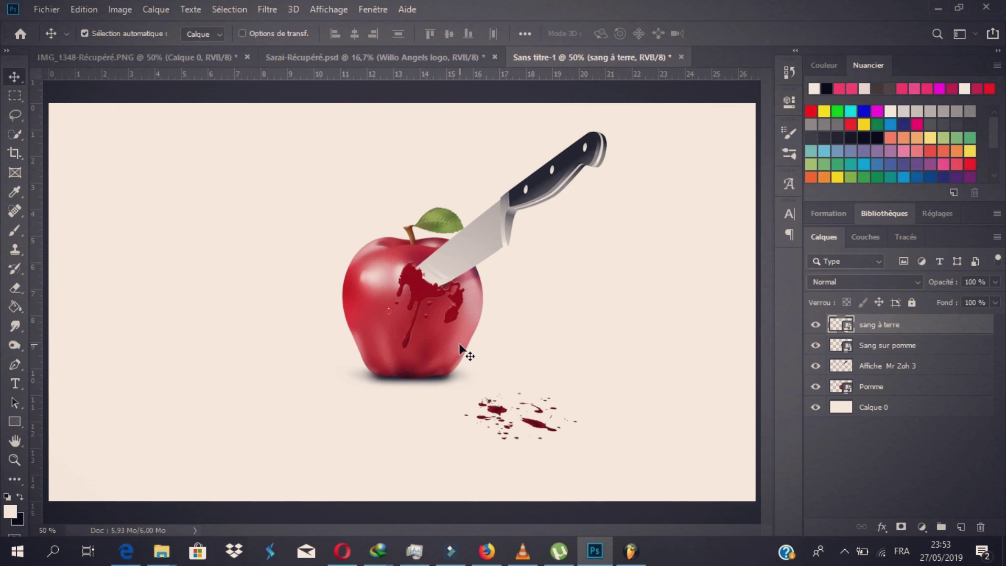
left_click(20, 228)
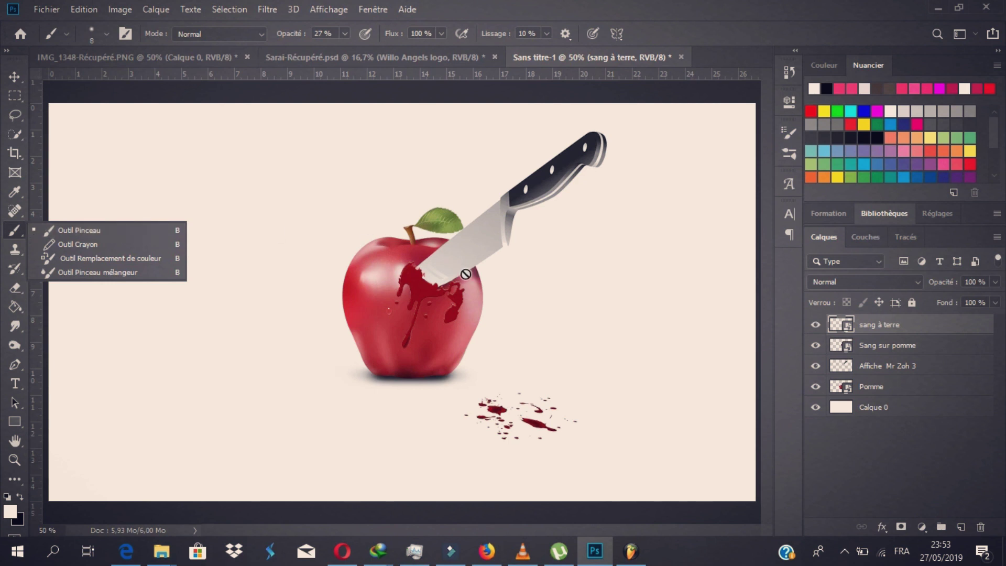
left_click(15, 77)
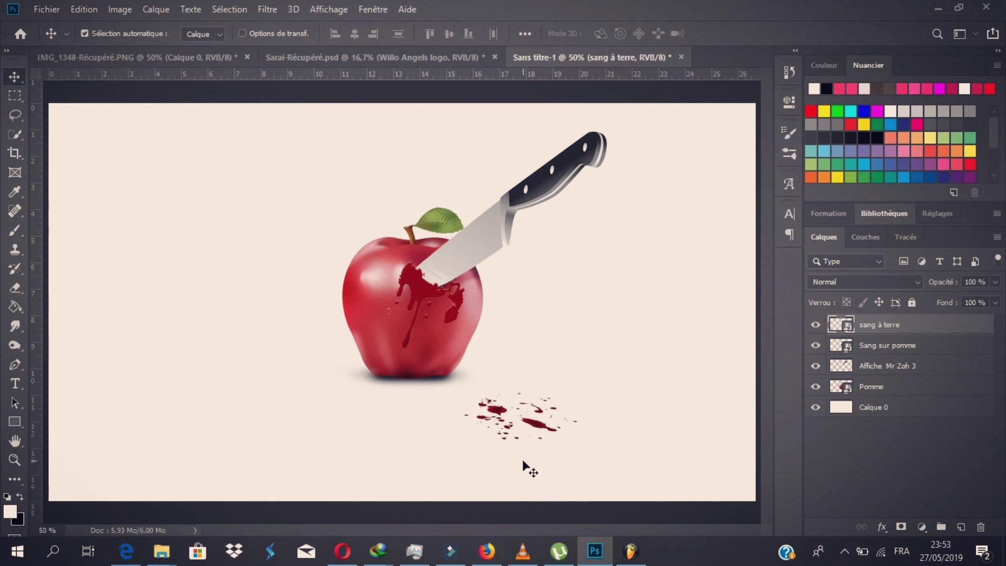
Switch to Firefox, examine the Google image results for "tache de sang", and return to Photoshop.
left_click(486, 551)
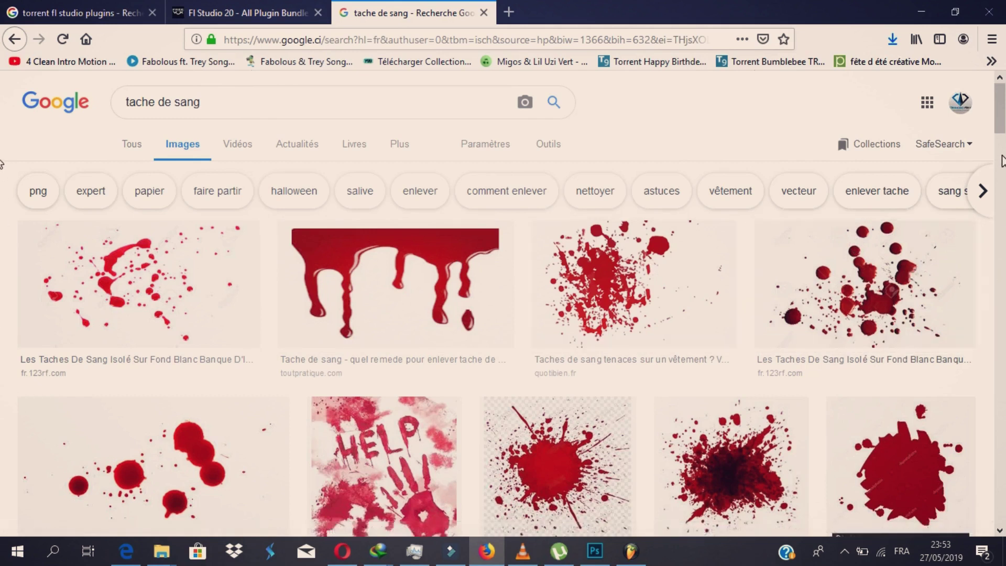
scroll(3, 120, "down", 5)
scroll(3, 139, "down", 1)
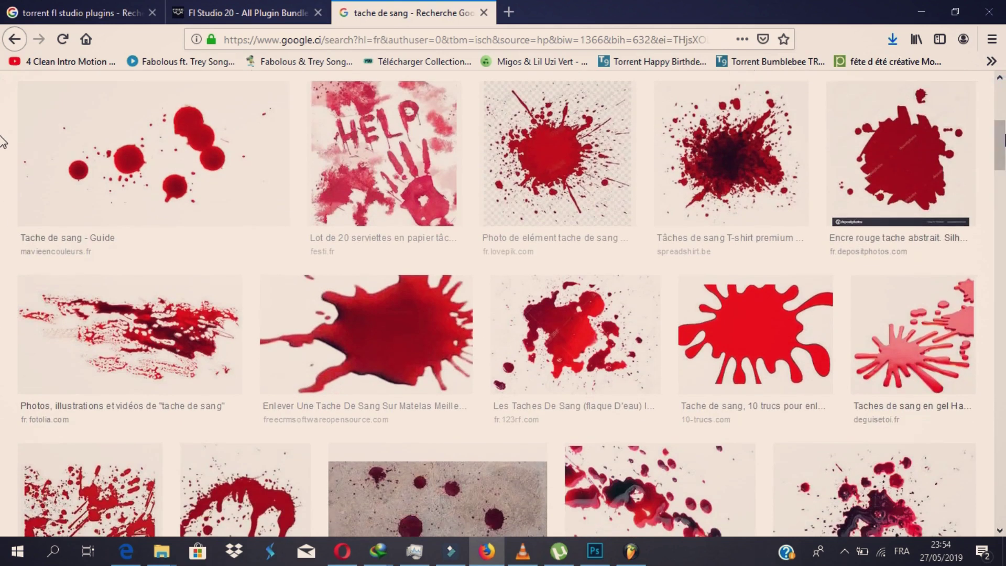
scroll(3, 158, "down", 5)
scroll(2, 176, "up", 10)
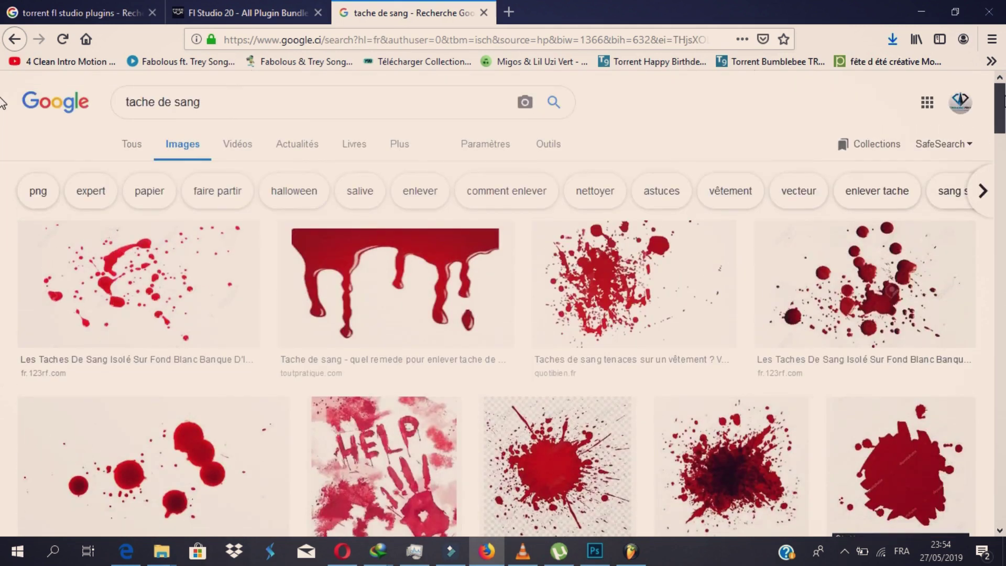
left_click(927, 20)
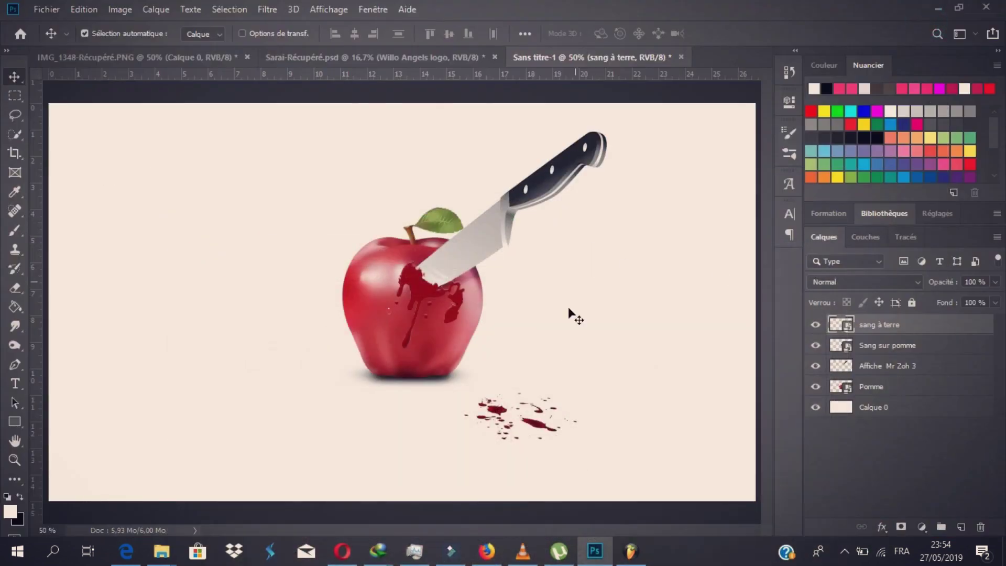